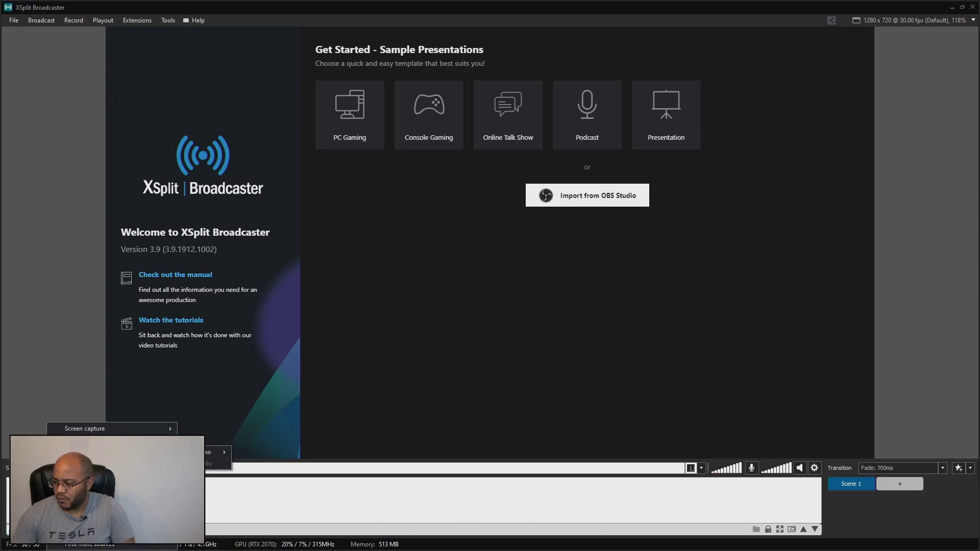
Add the Blackmagic Design camera to Scene 1 and stretch it to fill the stage.
{"action": "mouse_move", "coordinate": [217, 453]}
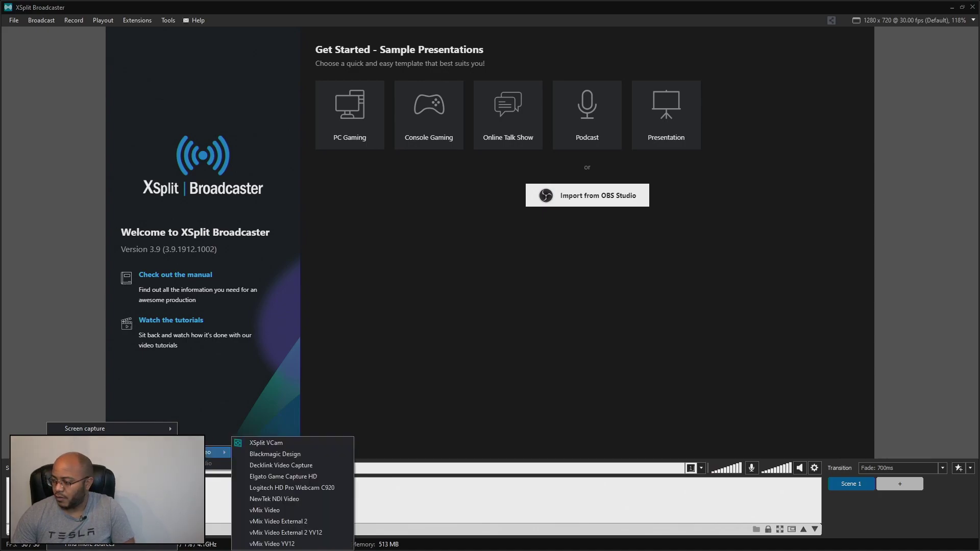
{"action": "left_click", "coordinate": [276, 454]}
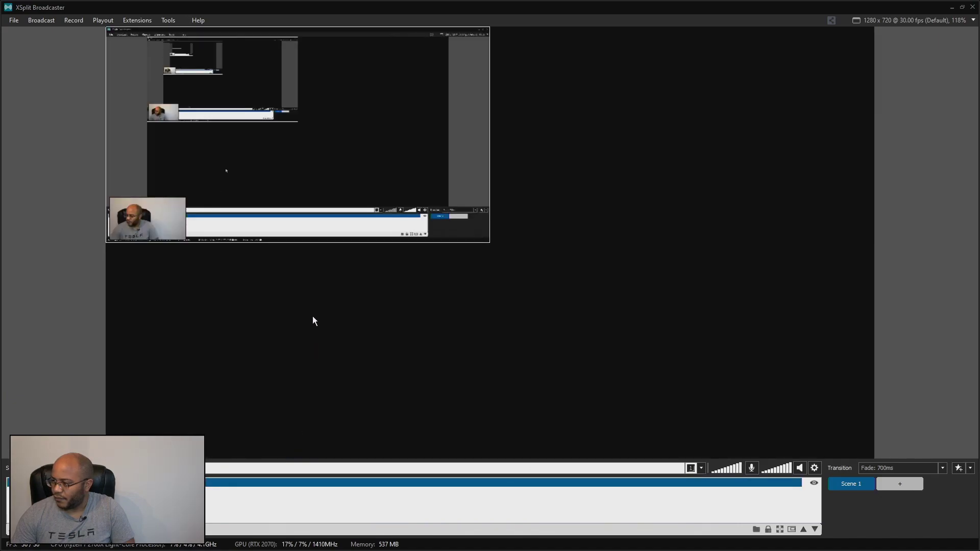
{"action": "left_click", "coordinate": [300, 296]}
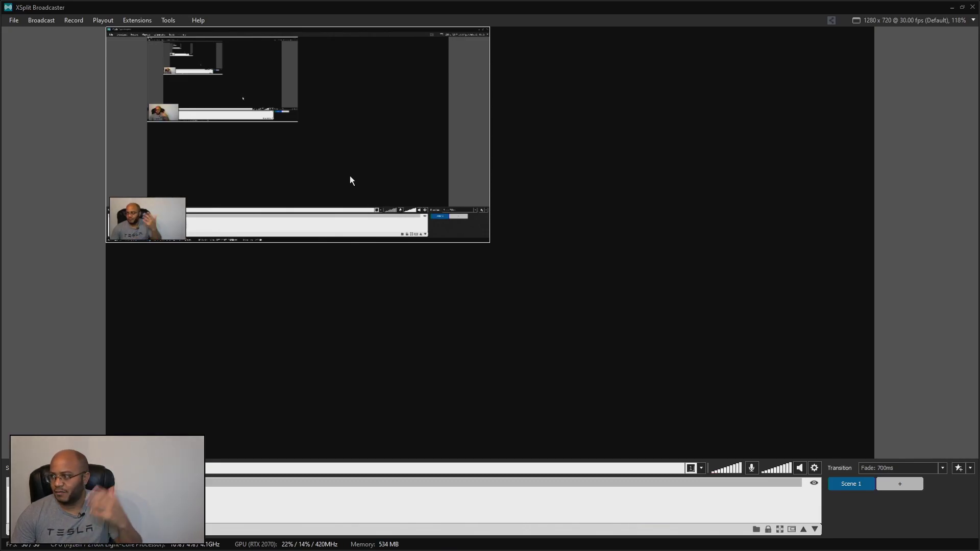
{"action": "left_click", "coordinate": [477, 237]}
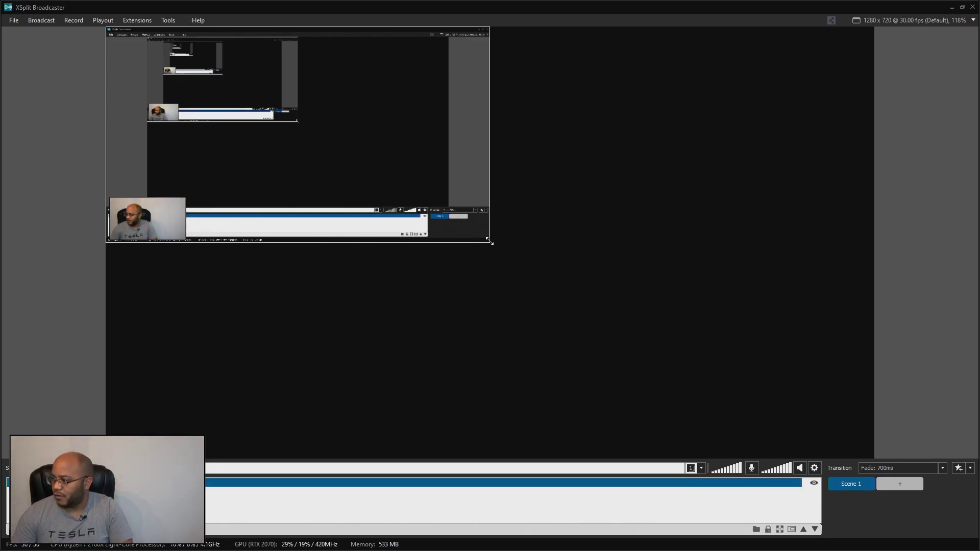
{"action": "left_click_drag", "start_coordinate": [489, 244], "coordinate": [872, 456]}
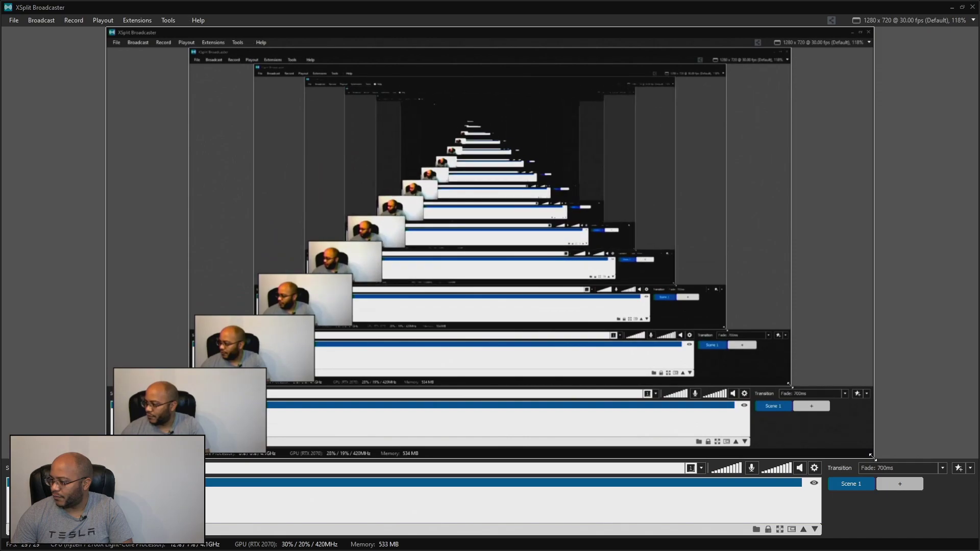
Hide the Blackmagic Design source so the preview goes blank.
{"action": "left_click", "coordinate": [864, 448]}
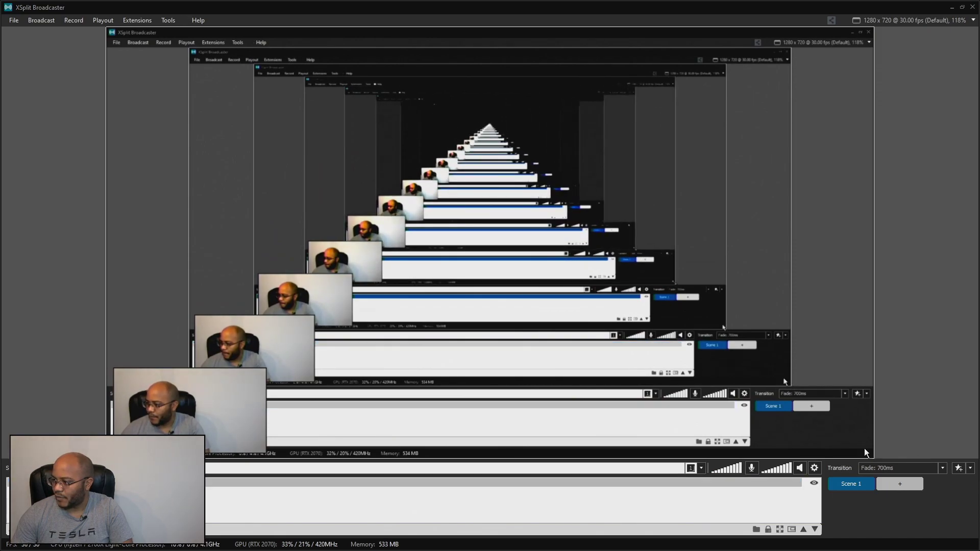
{"action": "left_click", "coordinate": [529, 458]}
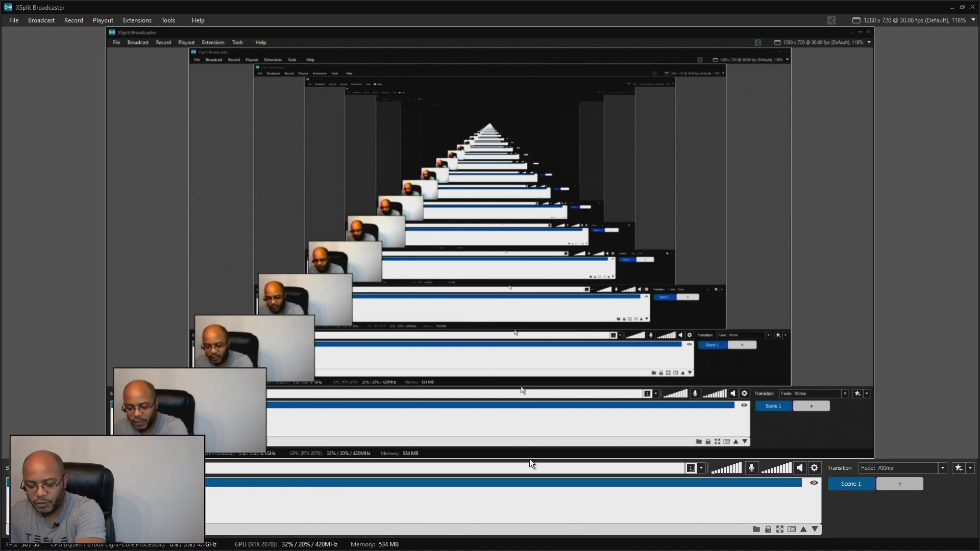
{"action": "left_click", "coordinate": [528, 458]}
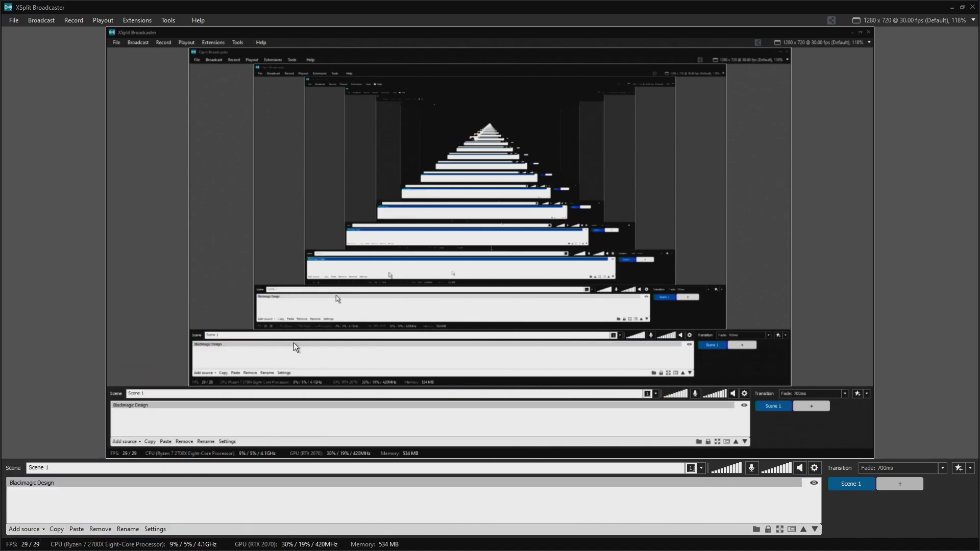
{"action": "left_click", "coordinate": [485, 456]}
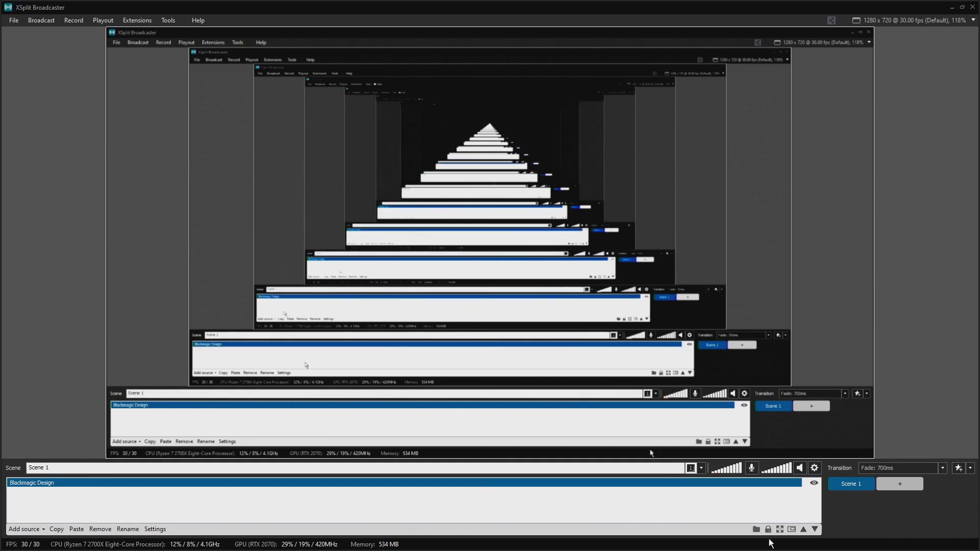
{"action": "left_click", "coordinate": [814, 483]}
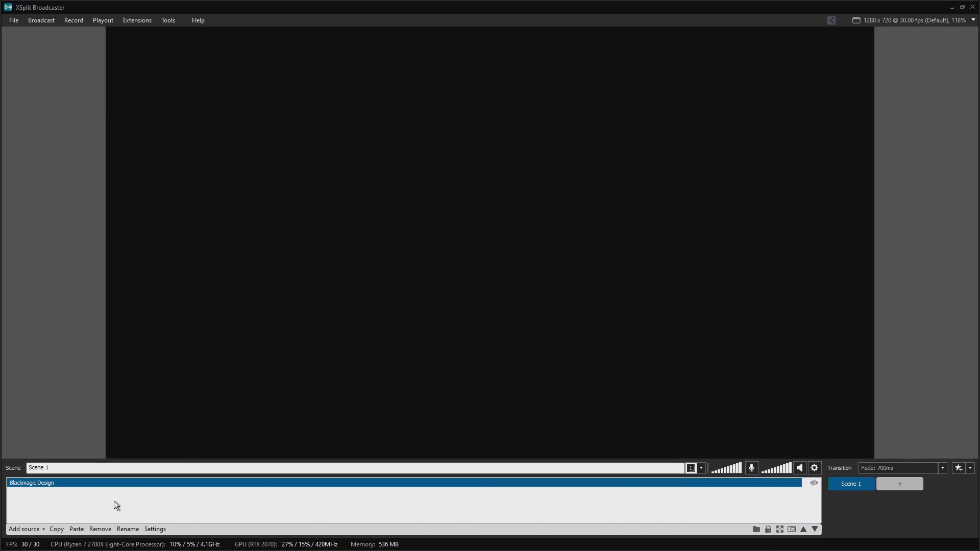
Add the Desktop 2 monitor capture and scale it up proportionally over the camera.
{"action": "left_click", "coordinate": [30, 531]}
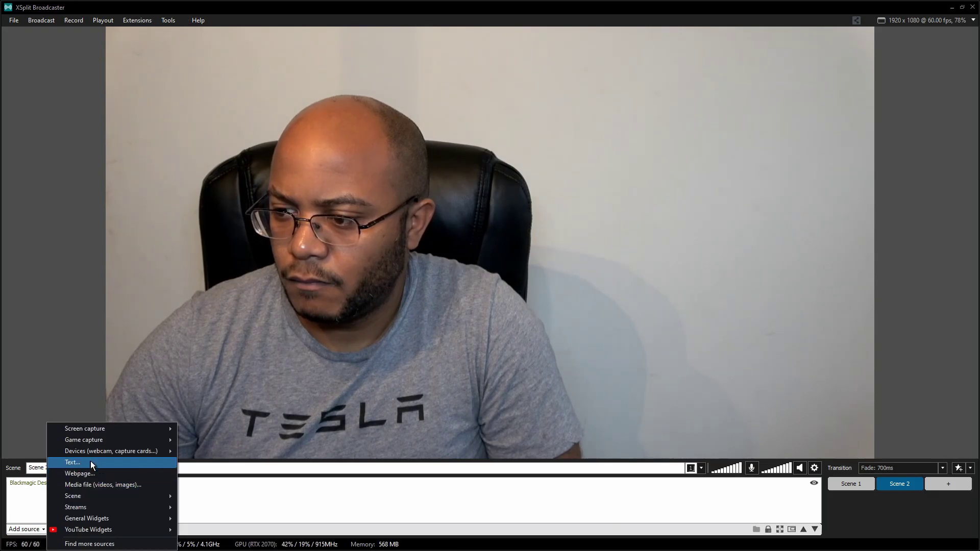
{"action": "mouse_move", "coordinate": [101, 451]}
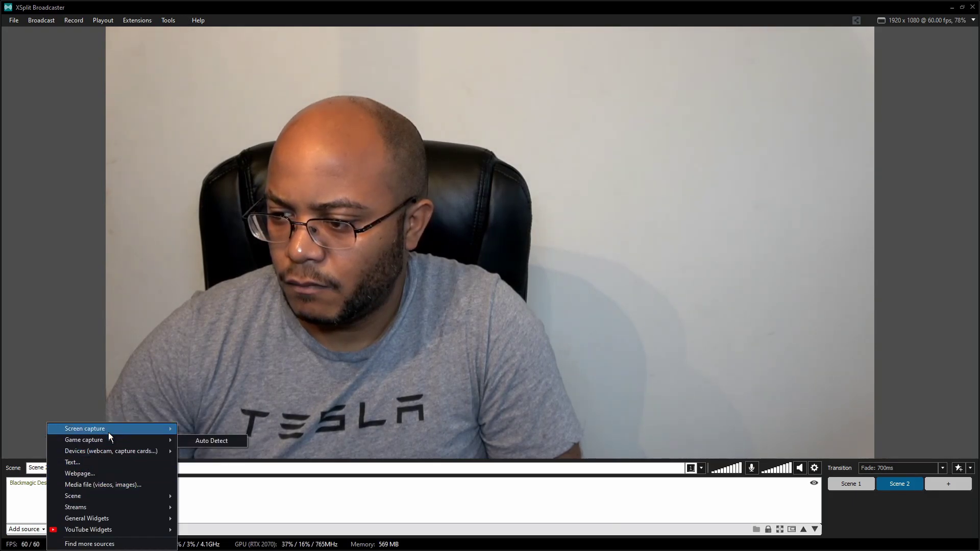
{"action": "mouse_move", "coordinate": [111, 429]}
{"action": "mouse_move", "coordinate": [215, 441]}
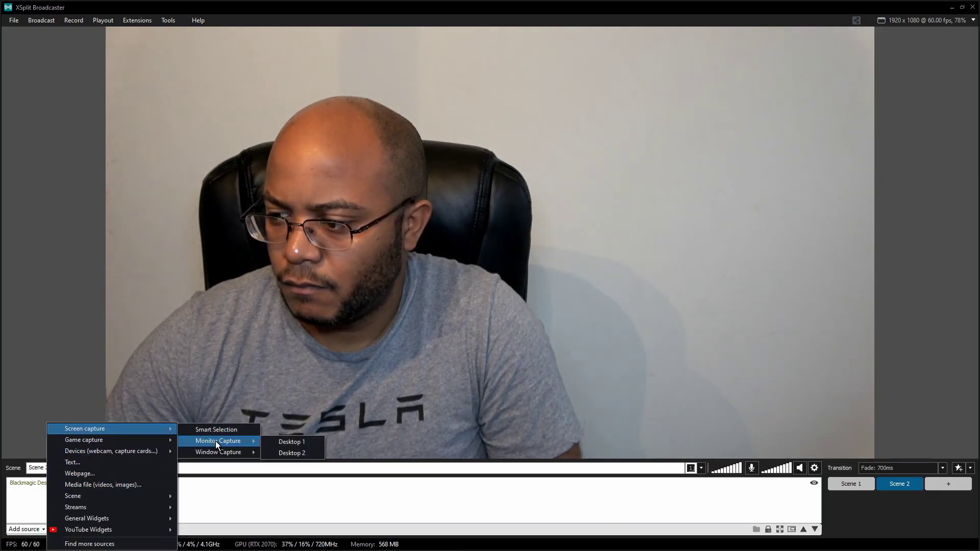
{"action": "left_click", "coordinate": [292, 453]}
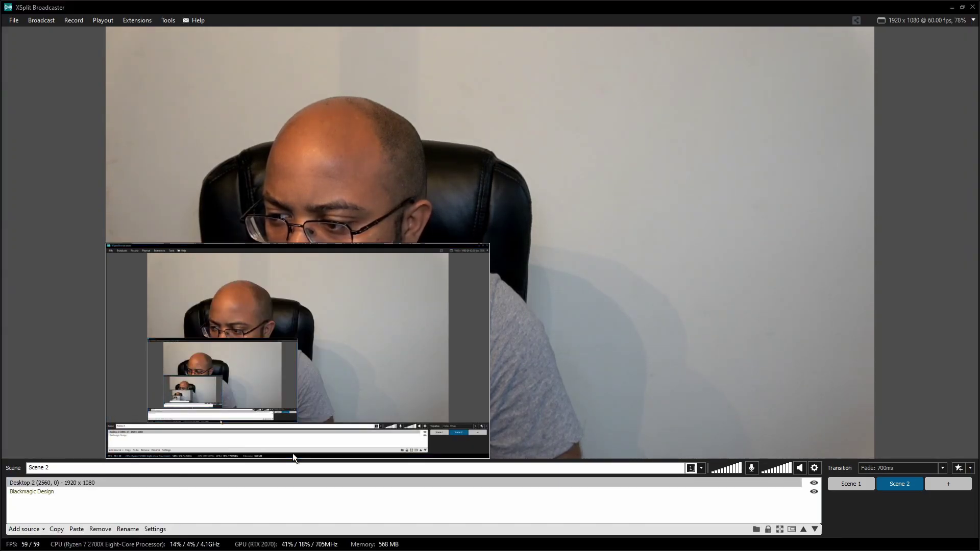
{"action": "left_click", "coordinate": [476, 287]}
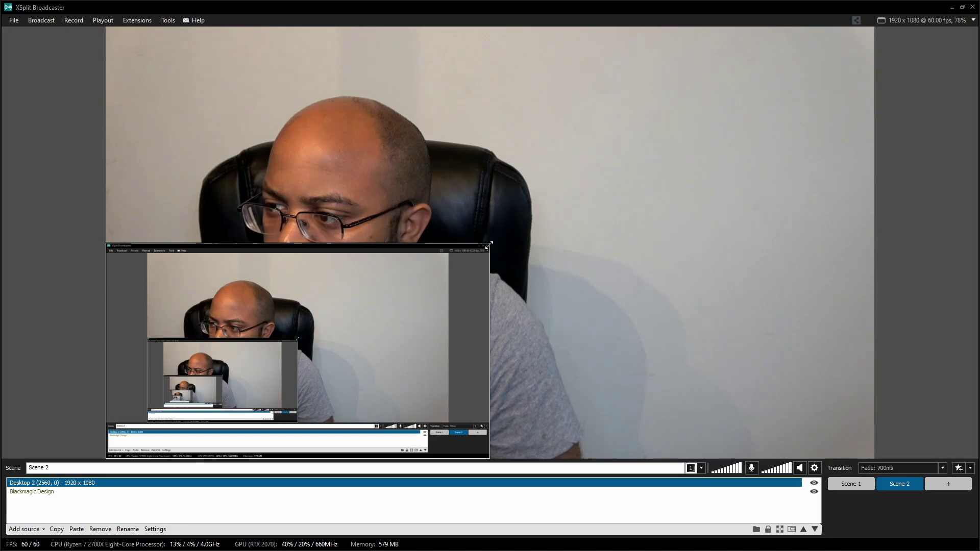
{"action": "left_click_drag", "start_coordinate": [489, 283], "coordinate": [873, 28]}
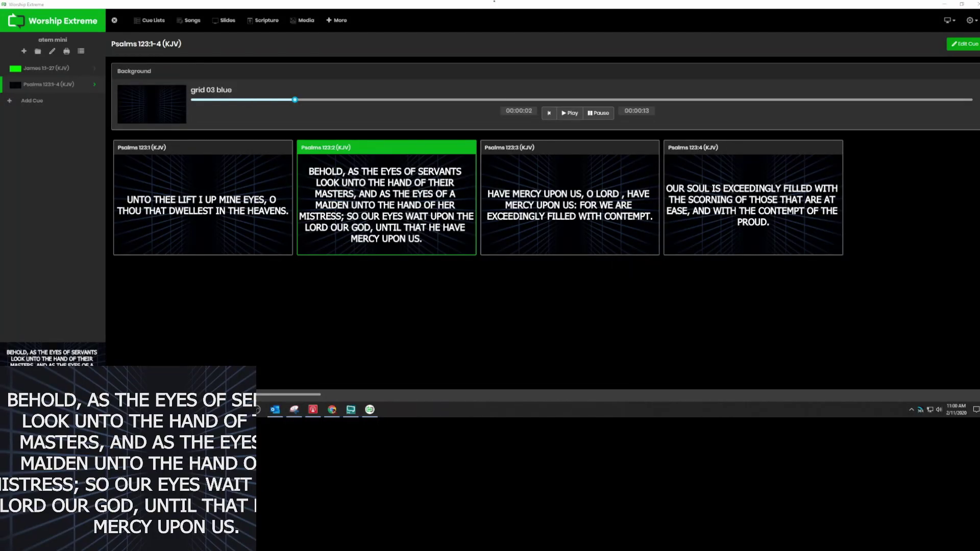
Check the Psalms 123:2 slide in Worship Extreme, then select Blackmagic Design in XSplit.
{"action": "left_click", "coordinate": [248, 268]}
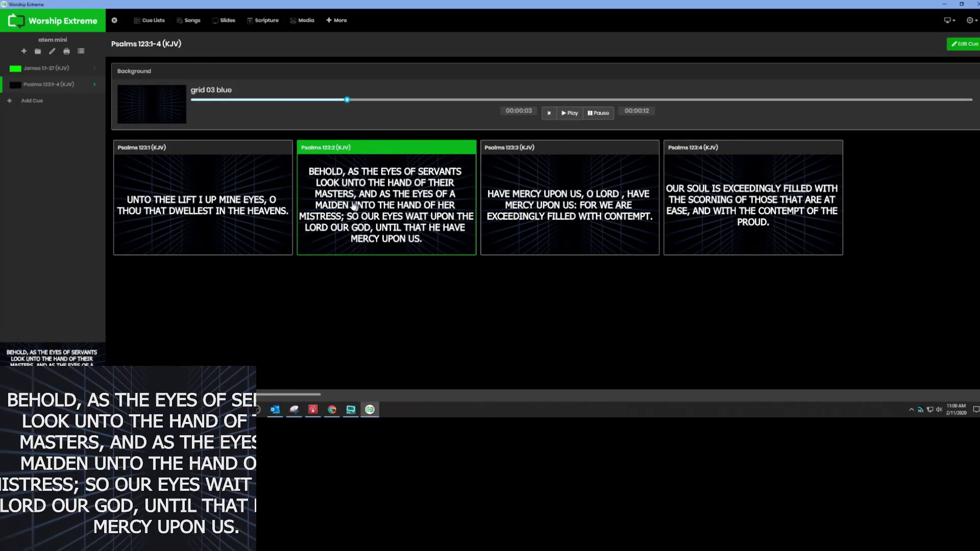
{"action": "left_click", "coordinate": [351, 410]}
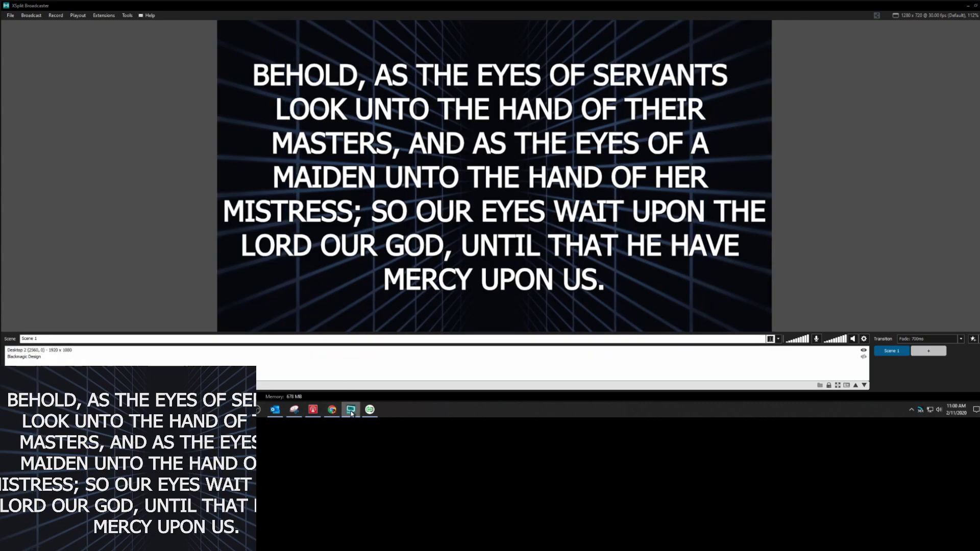
{"action": "mouse_move", "coordinate": [351, 413]}
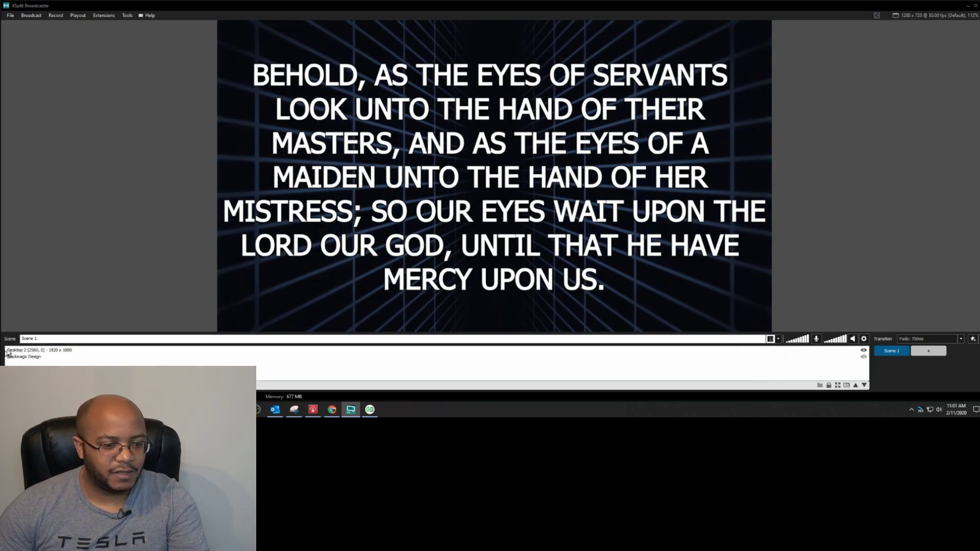
{"action": "left_click", "coordinate": [35, 357]}
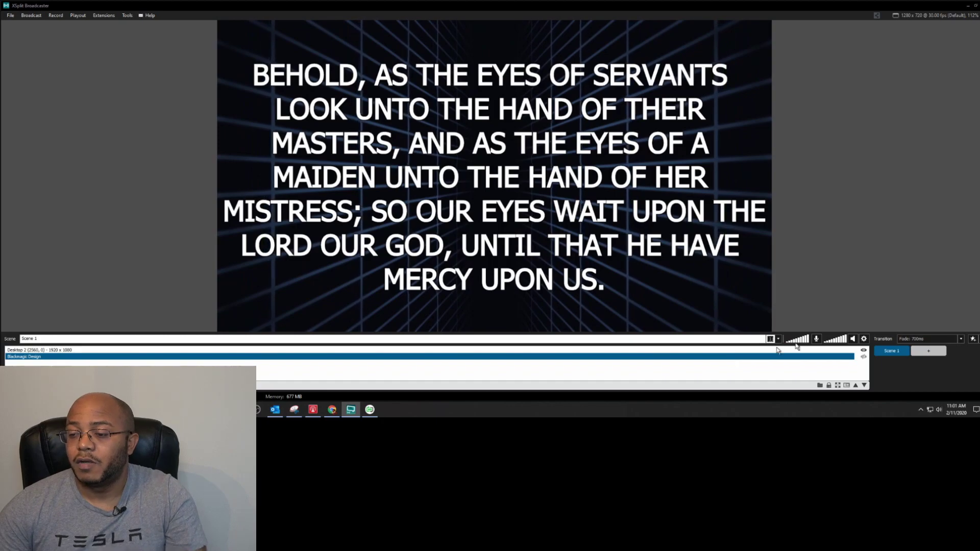
Create Scene 2 and add a Desktop 2 capture sized to fill the preview.
{"action": "left_click", "coordinate": [928, 352]}
{"action": "left_click", "coordinate": [930, 352]}
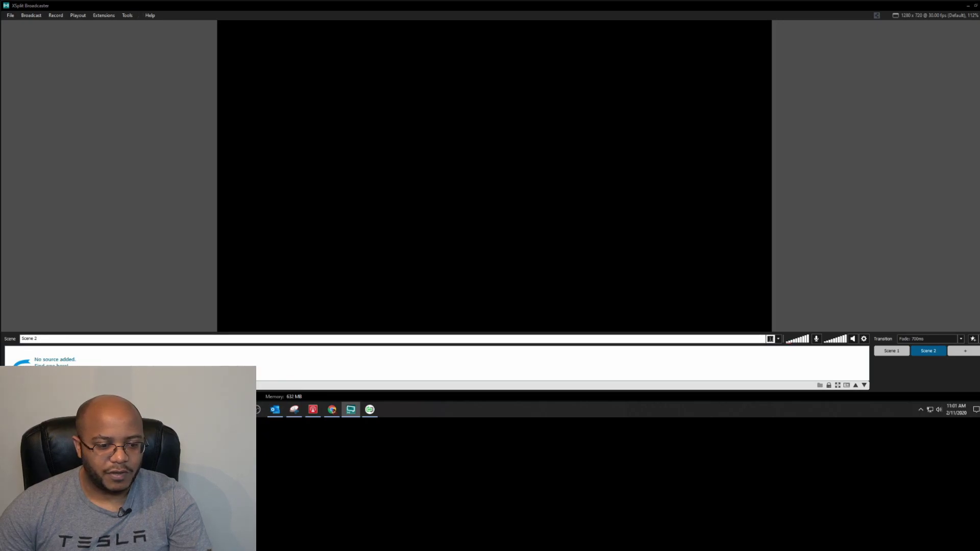
{"action": "left_click", "coordinate": [31, 386]}
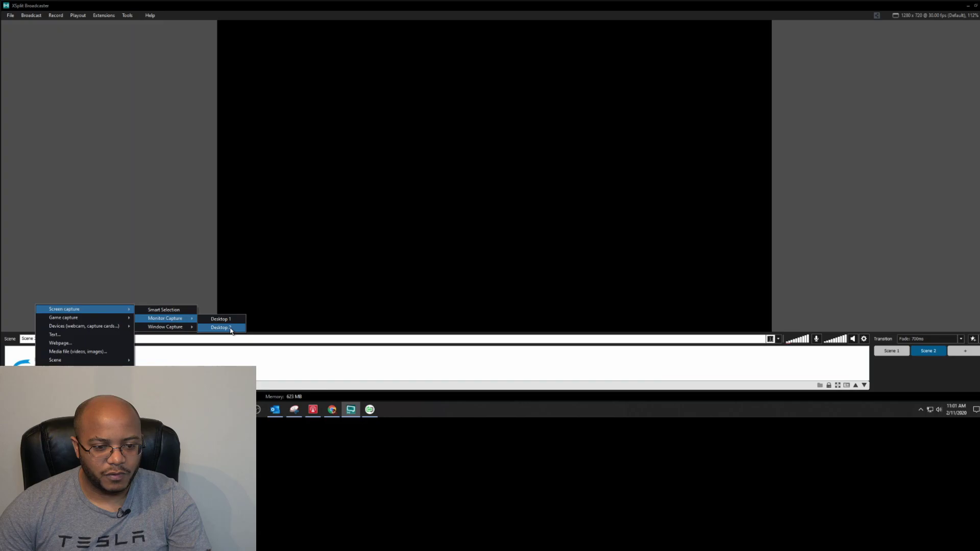
{"action": "left_click", "coordinate": [231, 329]}
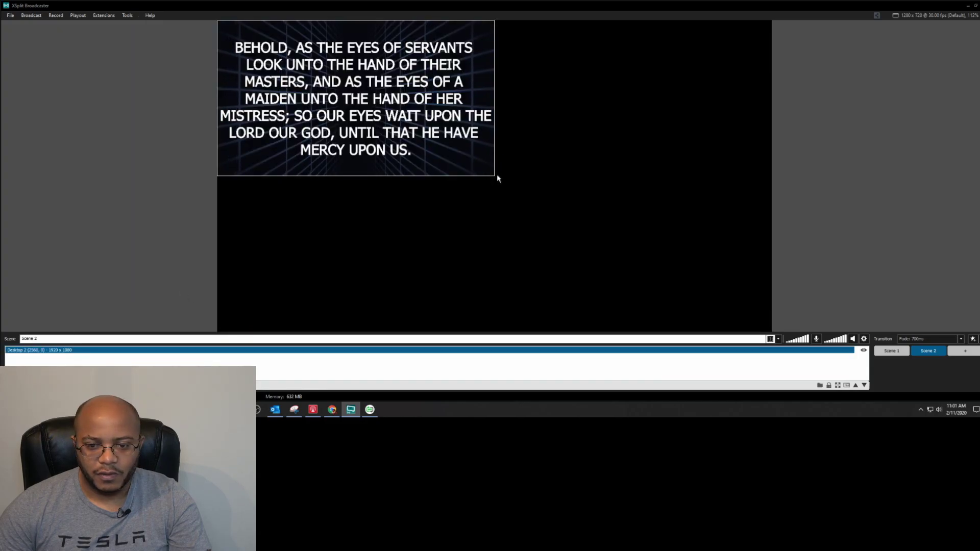
{"action": "left_click_drag", "start_coordinate": [491, 175], "coordinate": [771, 331]}
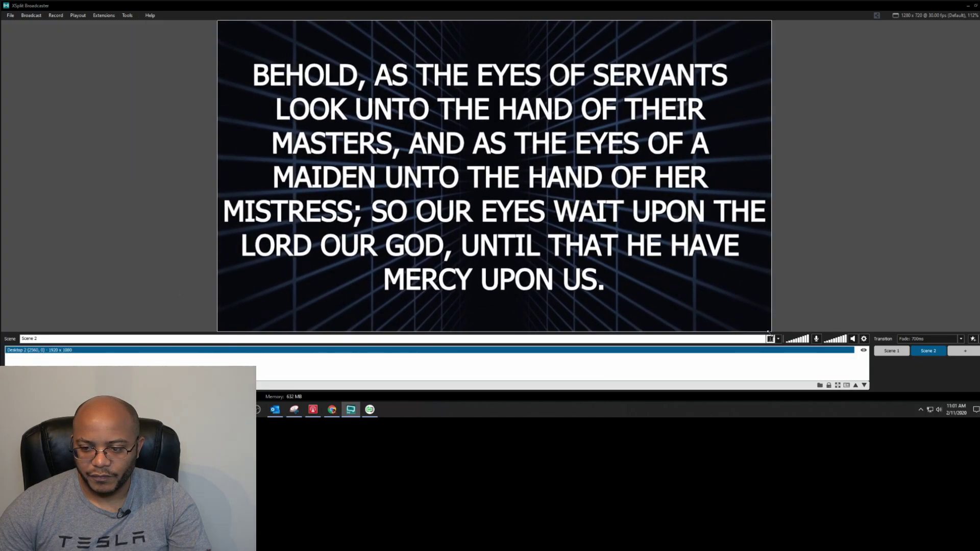
Add the Blackmagic Design camera from Devices > Video as a source.
{"action": "left_click", "coordinate": [21, 386]}
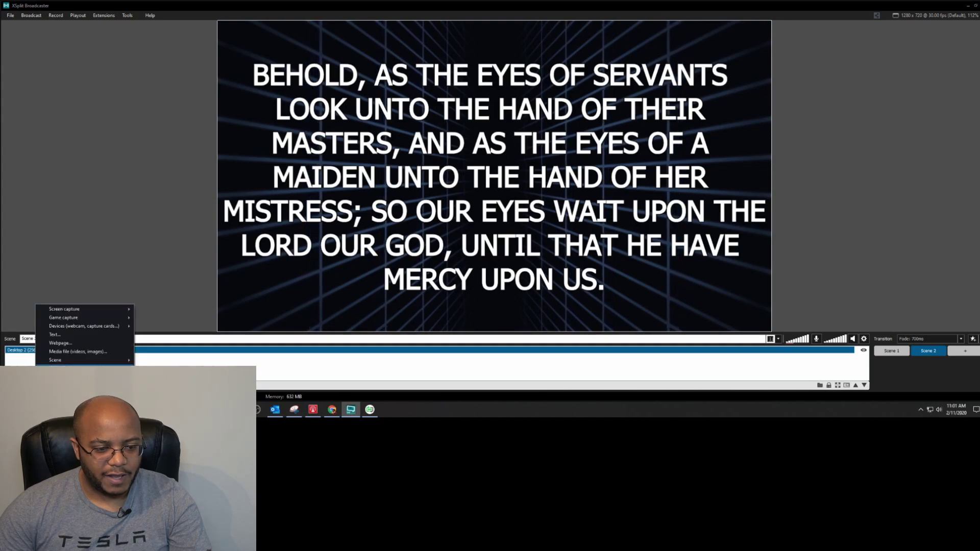
{"action": "mouse_move", "coordinate": [76, 329]}
{"action": "mouse_move", "coordinate": [153, 327]}
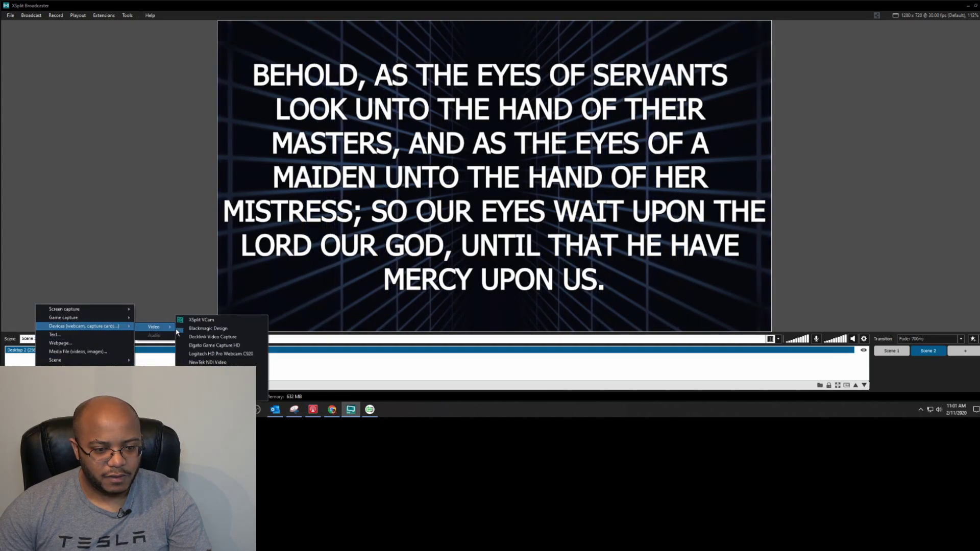
{"action": "left_click", "coordinate": [209, 329]}
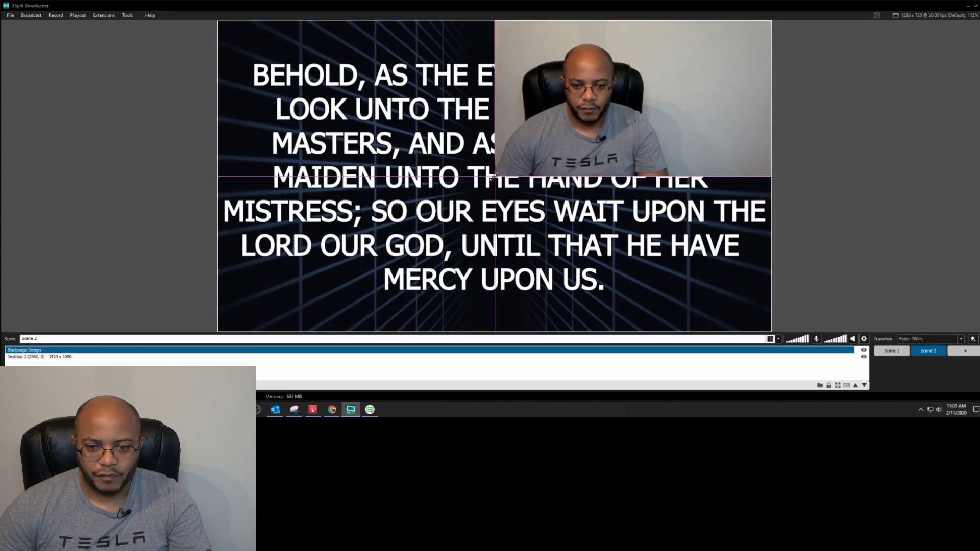
Stretch the camera to cover the preview and move Desktop 2 above it.
{"action": "left_click_drag", "start_coordinate": [494, 175], "coordinate": [220, 296]}
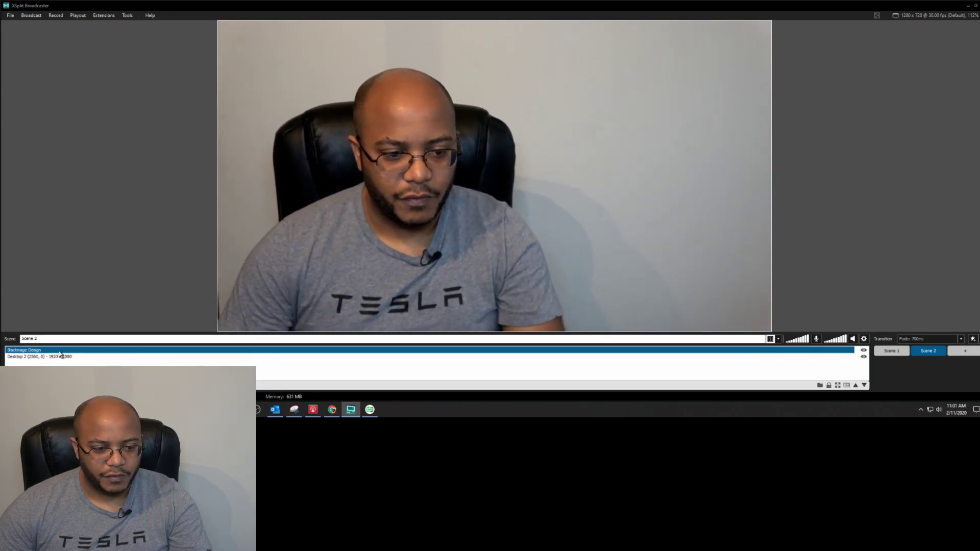
{"action": "left_click_drag", "start_coordinate": [116, 350], "coordinate": [117, 358]}
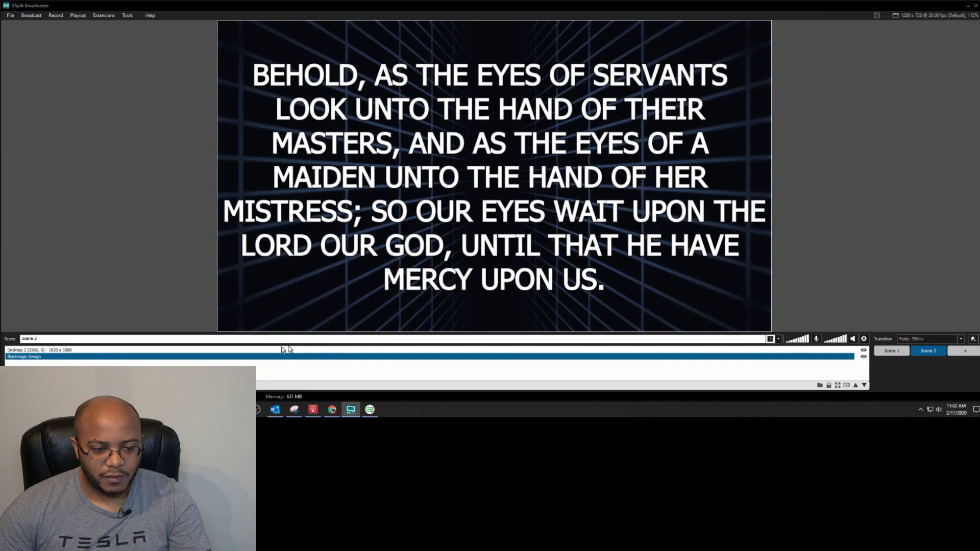
{"action": "left_click", "coordinate": [61, 350]}
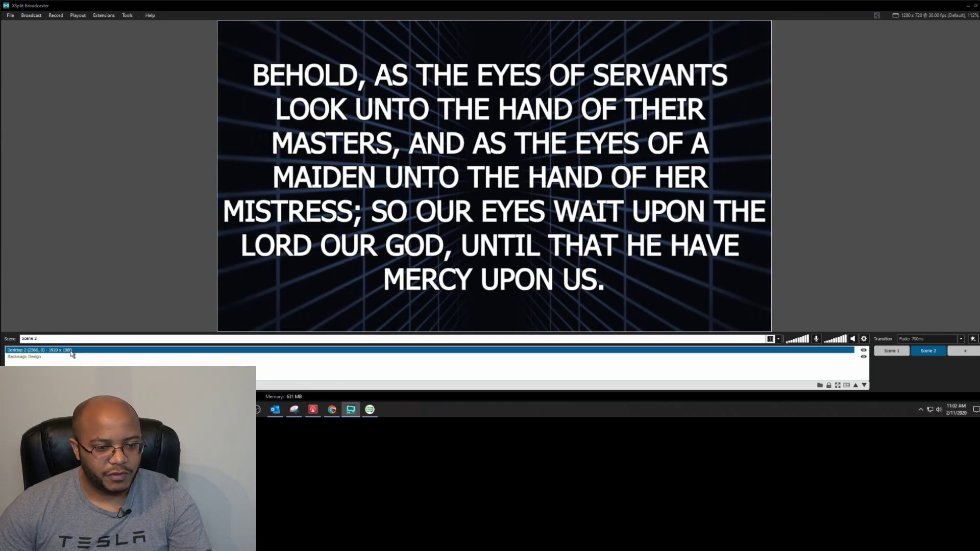
Enable Chroma Key on the Desktop 2 capture in its Color settings.
{"action": "double_click", "coordinate": [61, 352]}
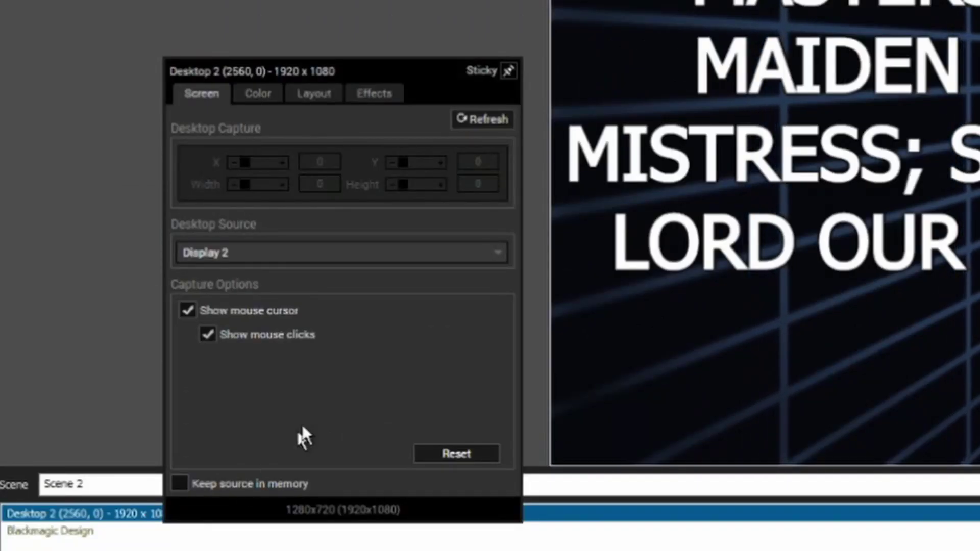
{"action": "left_click", "coordinate": [258, 94]}
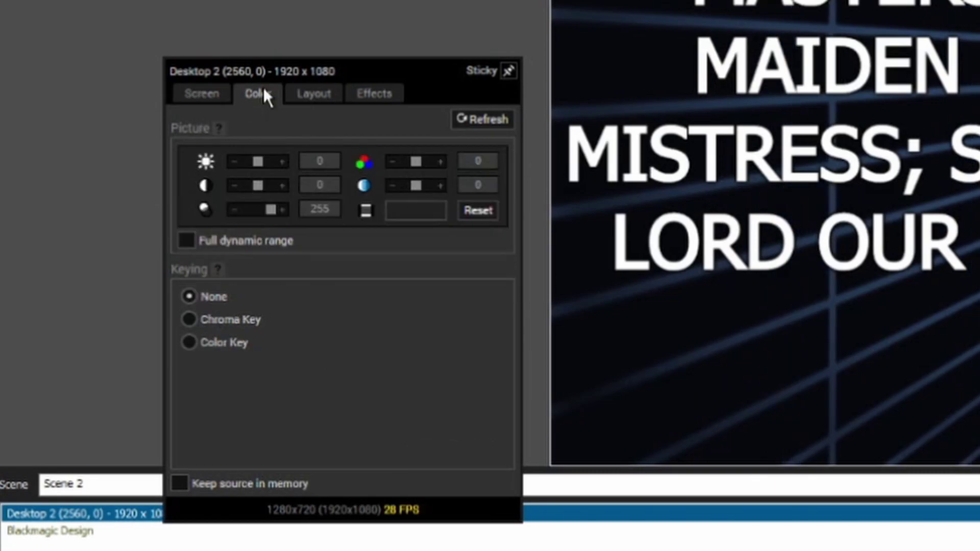
{"action": "left_click", "coordinate": [189, 321]}
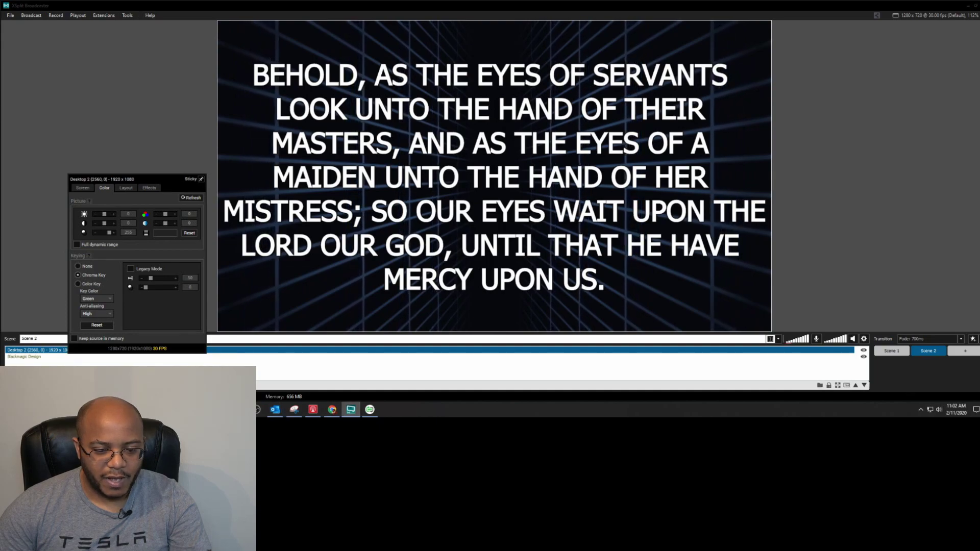
Send the green-background James 1:1 slide live in Worship Extreme, then minimize it.
{"action": "left_click", "coordinate": [370, 409]}
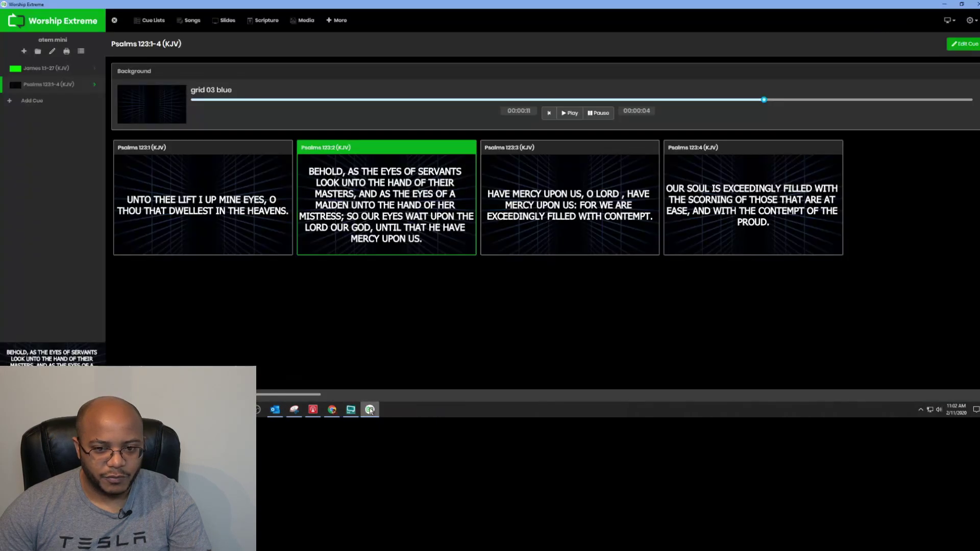
{"action": "left_click", "coordinate": [45, 74]}
{"action": "left_click", "coordinate": [193, 155]}
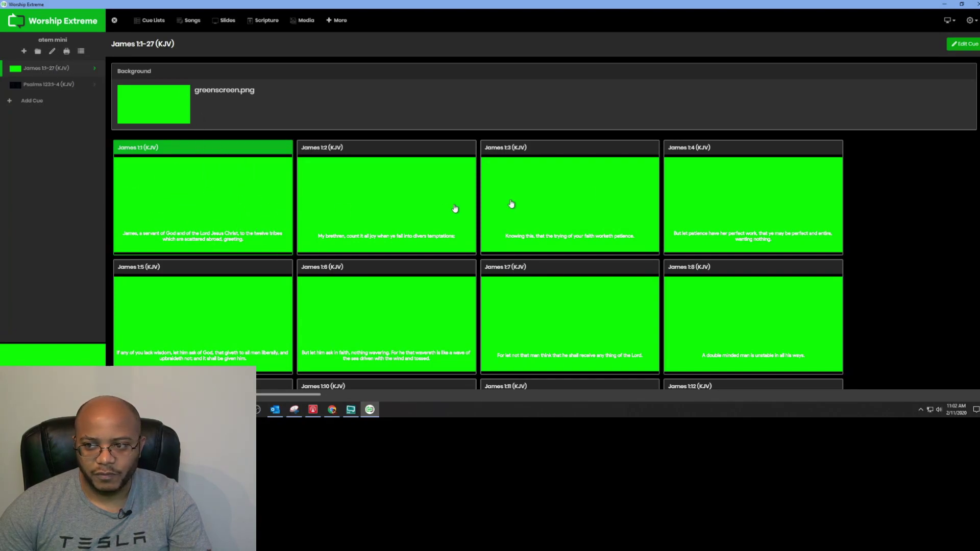
{"action": "left_click", "coordinate": [943, 4]}
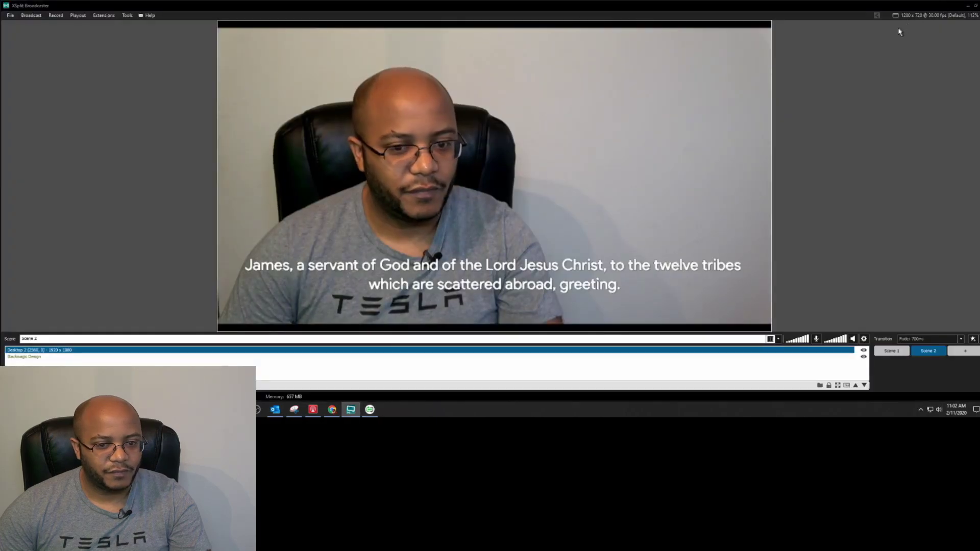
{"action": "left_click", "coordinate": [784, 282]}
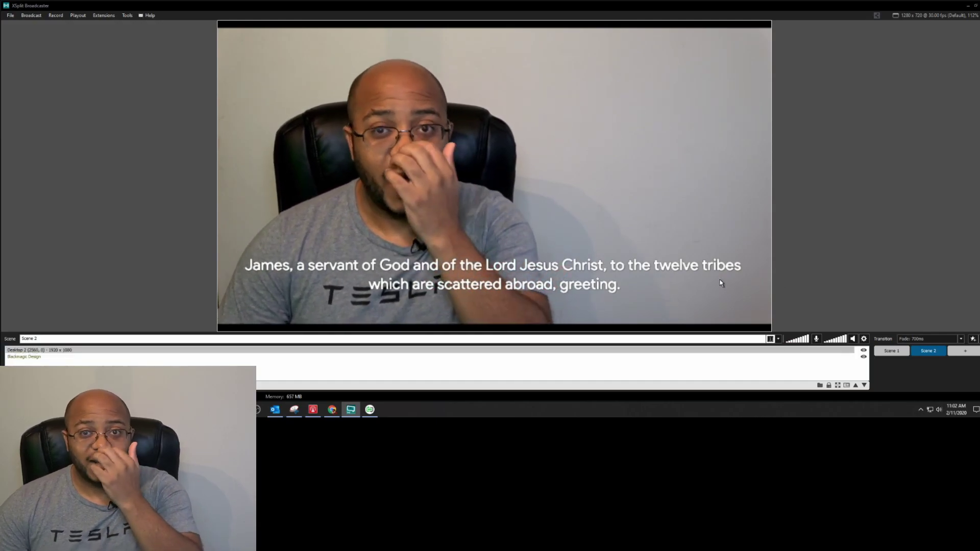
{"action": "left_click", "coordinate": [827, 350]}
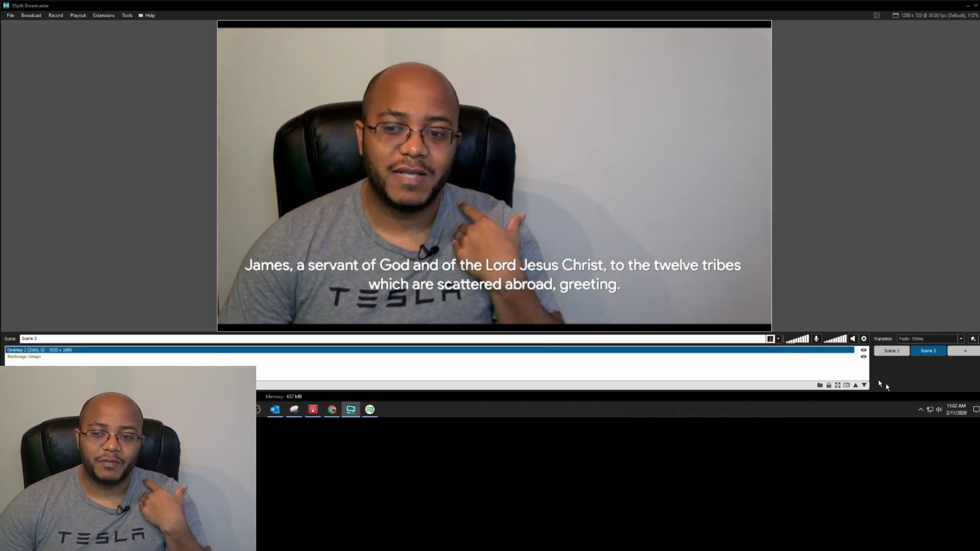
{"action": "mouse_move", "coordinate": [892, 356]}
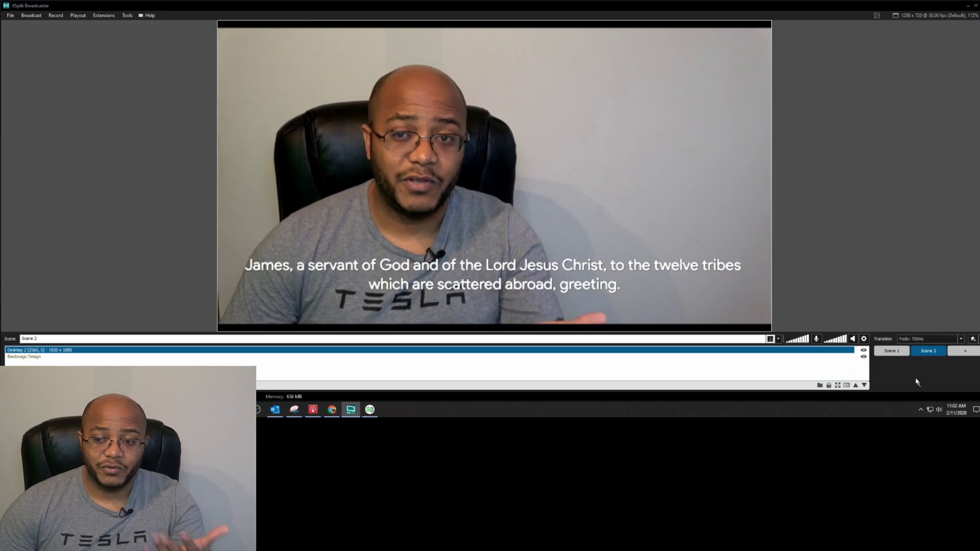
{"action": "left_click", "coordinate": [894, 351]}
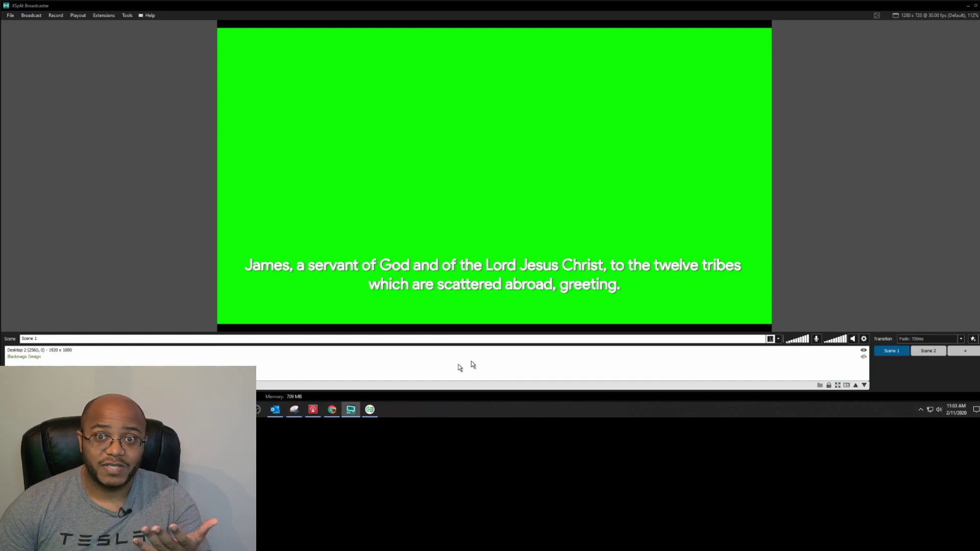
{"action": "left_click", "coordinate": [928, 351]}
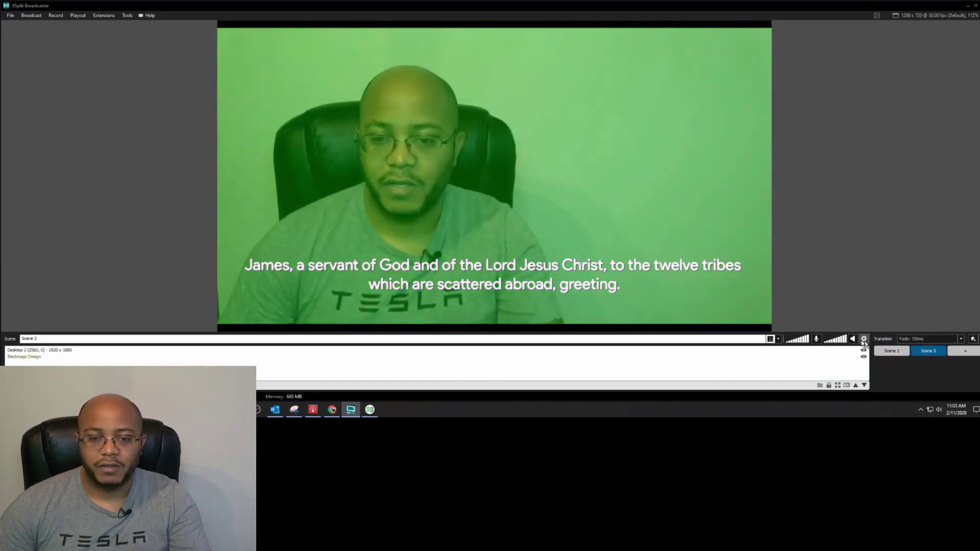